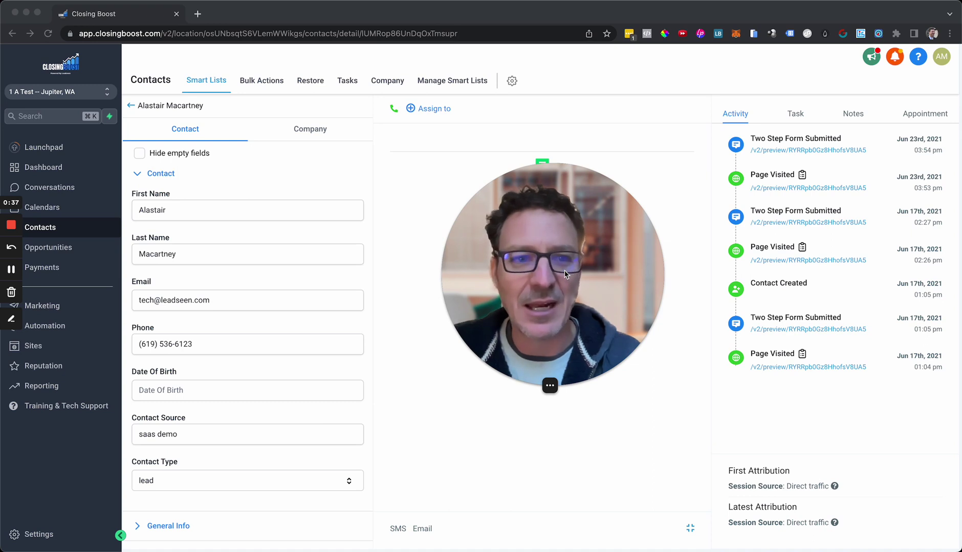
Step: Write the SMS 'Hi are you doing today {{contact.first_name}}?' with the Contact First Name merge field
{"action": "left_click_drag", "start_coordinate": [564, 273], "coordinate": [864, 223]}
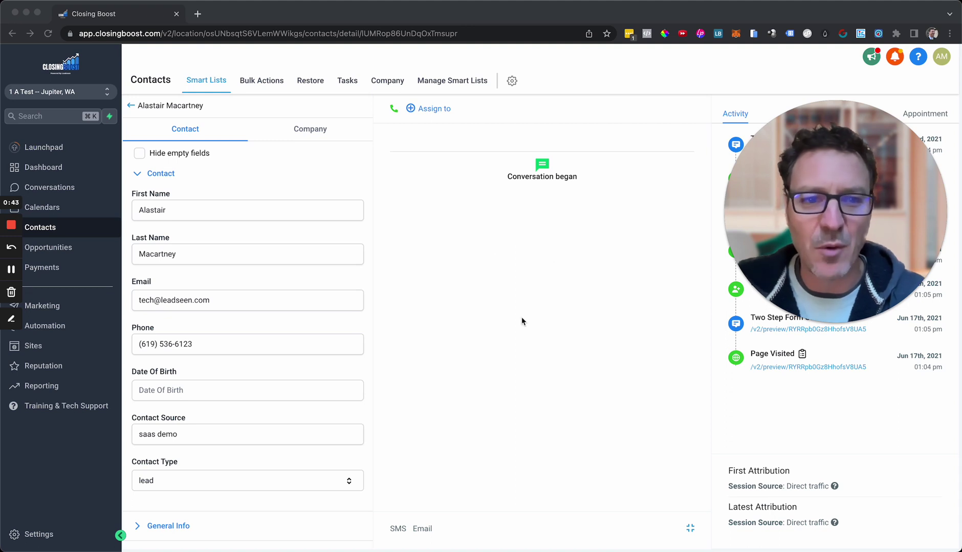
{"action": "left_click", "coordinate": [402, 531]}
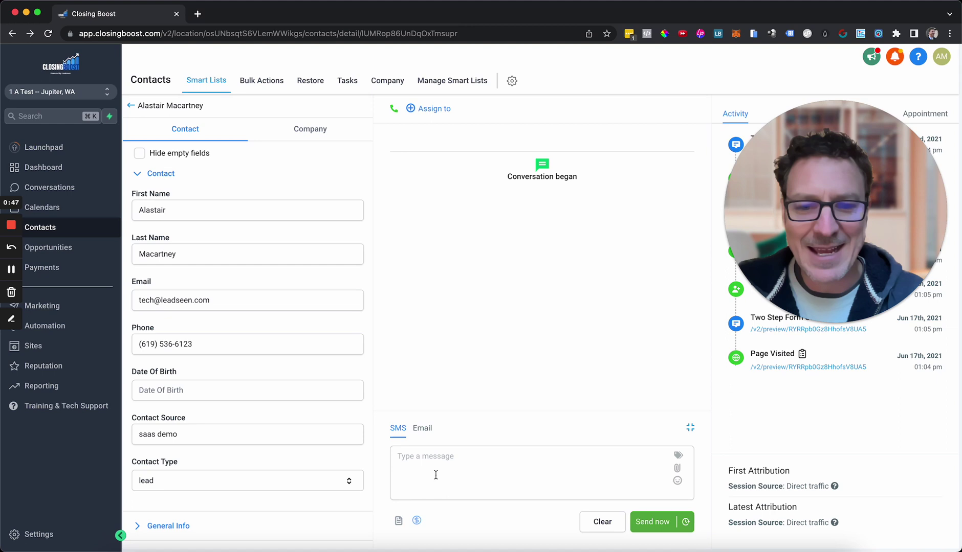
{"action": "left_click", "coordinate": [436, 475]}
{"action": "type", "text": "Hi "}
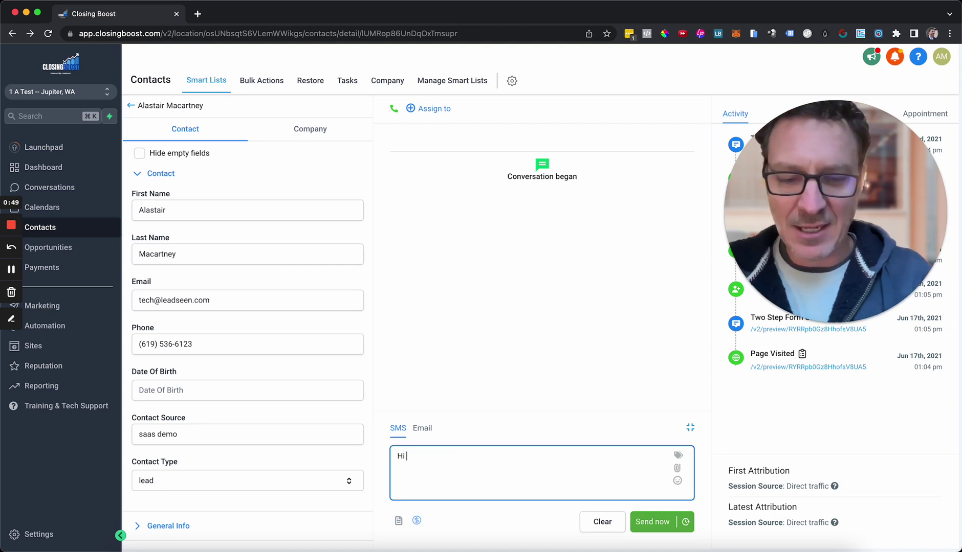
{"action": "type", "text": "are you doing today"}
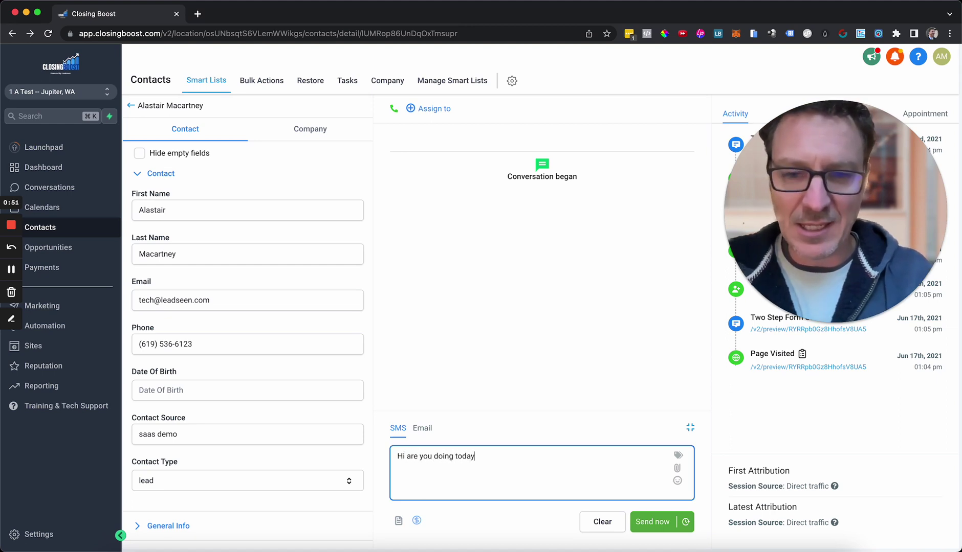
{"action": "type", "text": "?"}
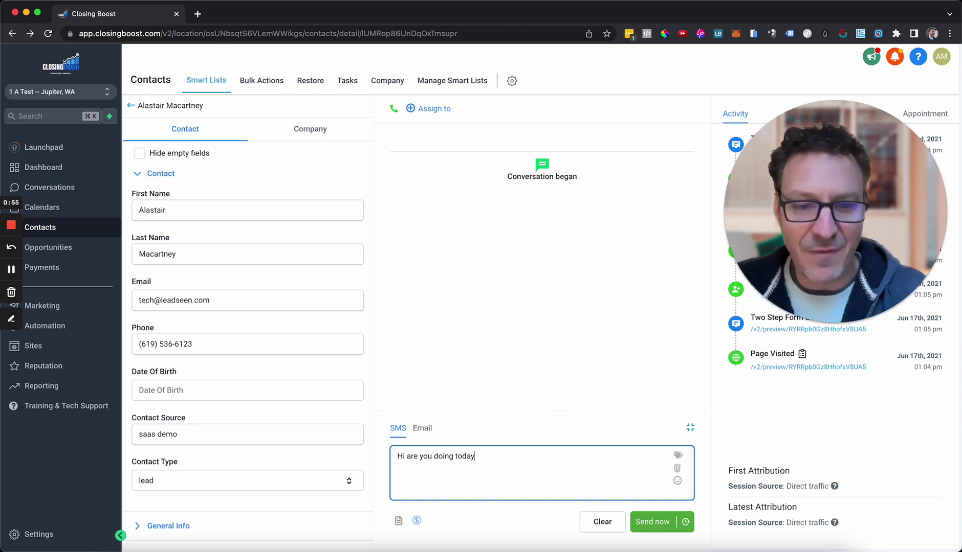
{"action": "left_click", "coordinate": [678, 455]}
{"action": "mouse_move", "coordinate": [657, 334]}
{"action": "mouse_move", "coordinate": [659, 316]}
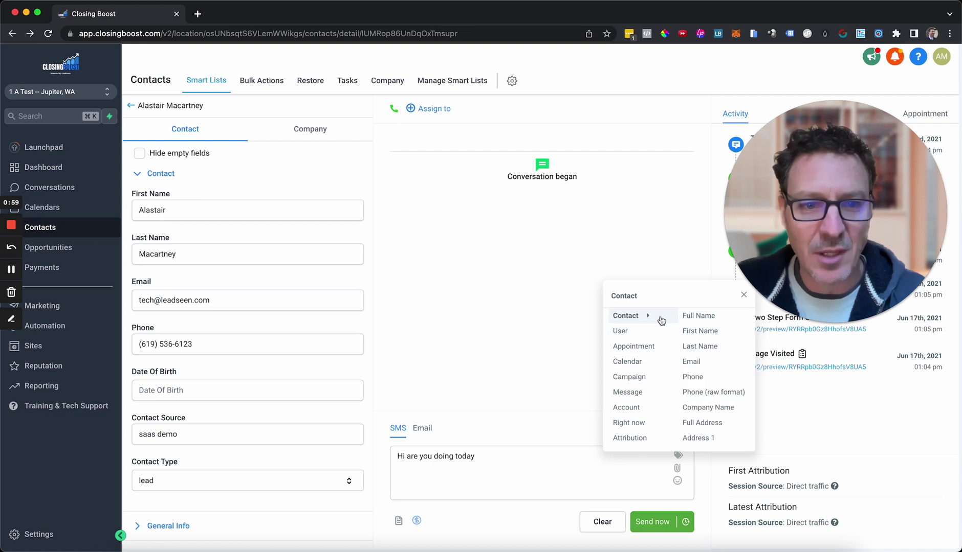
{"action": "left_click", "coordinate": [702, 331]}
{"action": "left_click", "coordinate": [578, 463]}
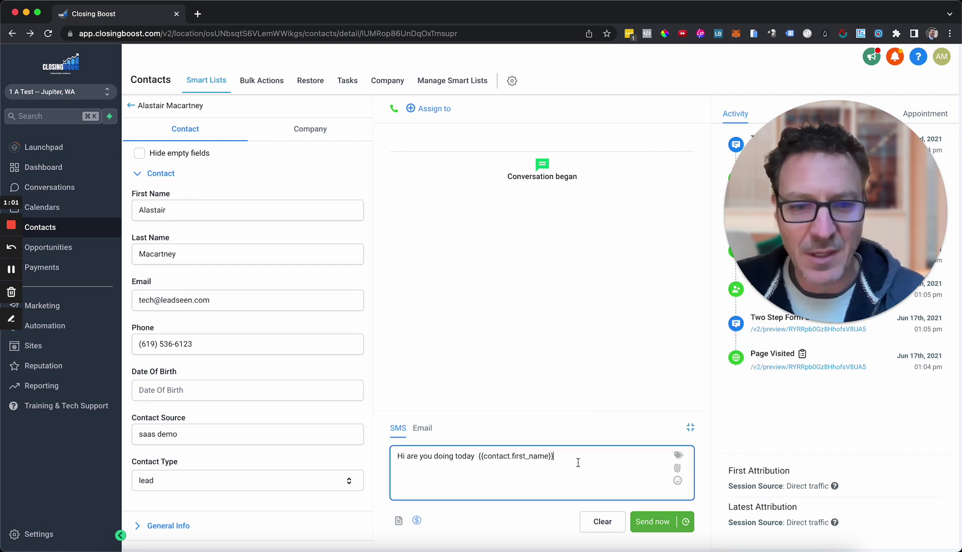
Step: Choose 16 February 2023 at 01:00 PM as the SMS send time and confirm the schedule
{"action": "left_click", "coordinate": [686, 523]}
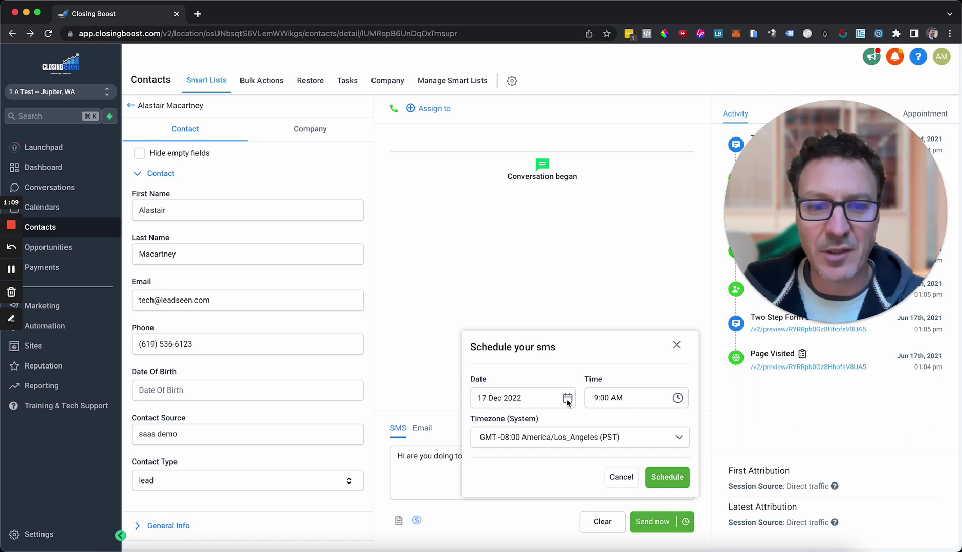
{"action": "left_click", "coordinate": [537, 398]}
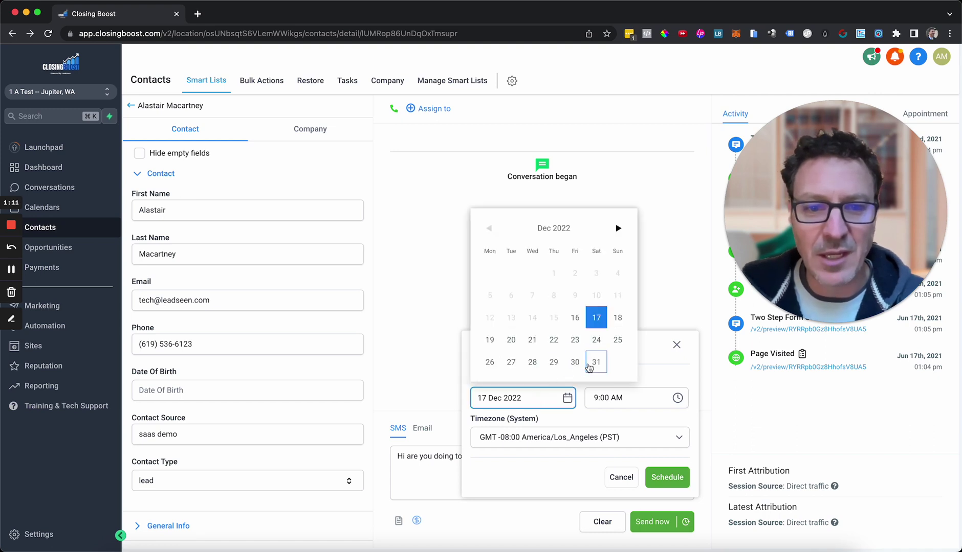
{"action": "left_click", "coordinate": [618, 228]}
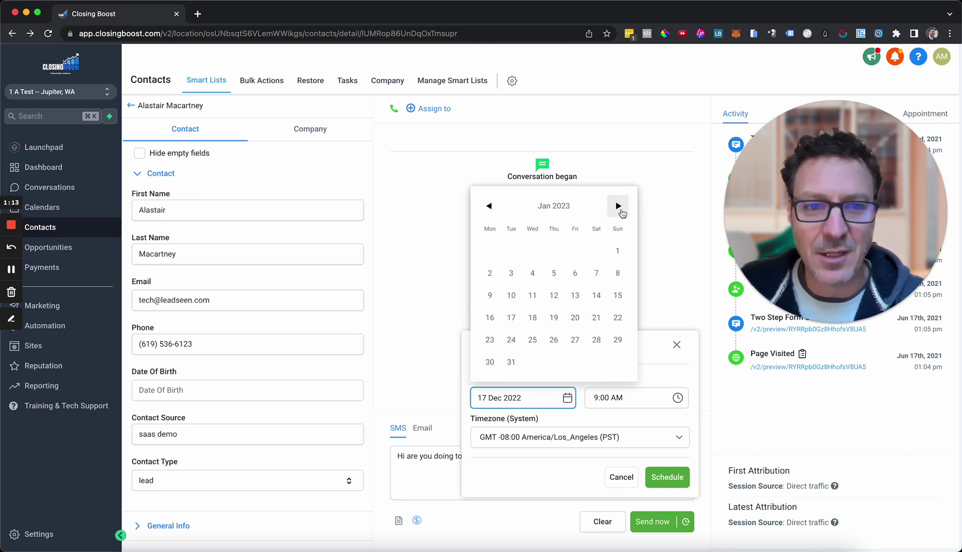
{"action": "left_click", "coordinate": [619, 208]}
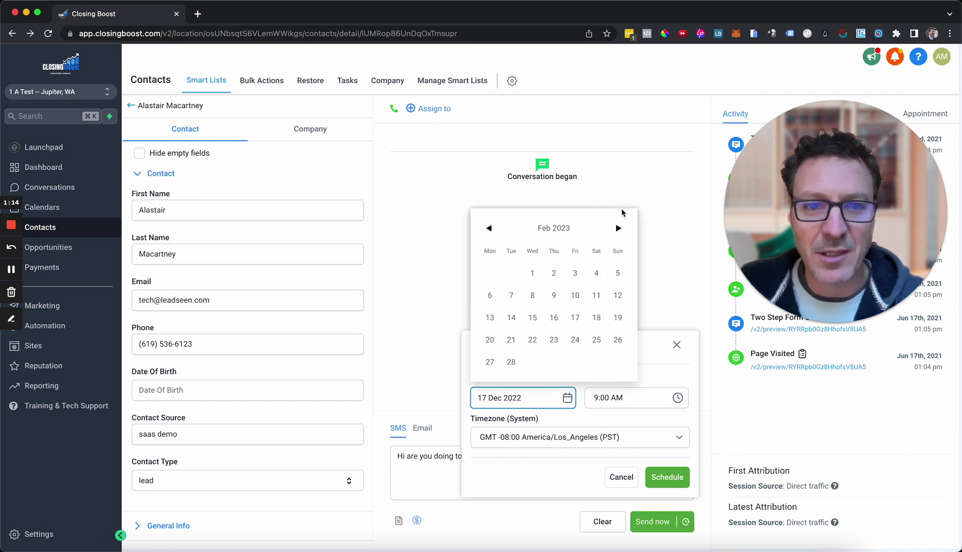
{"action": "left_click", "coordinate": [556, 322]}
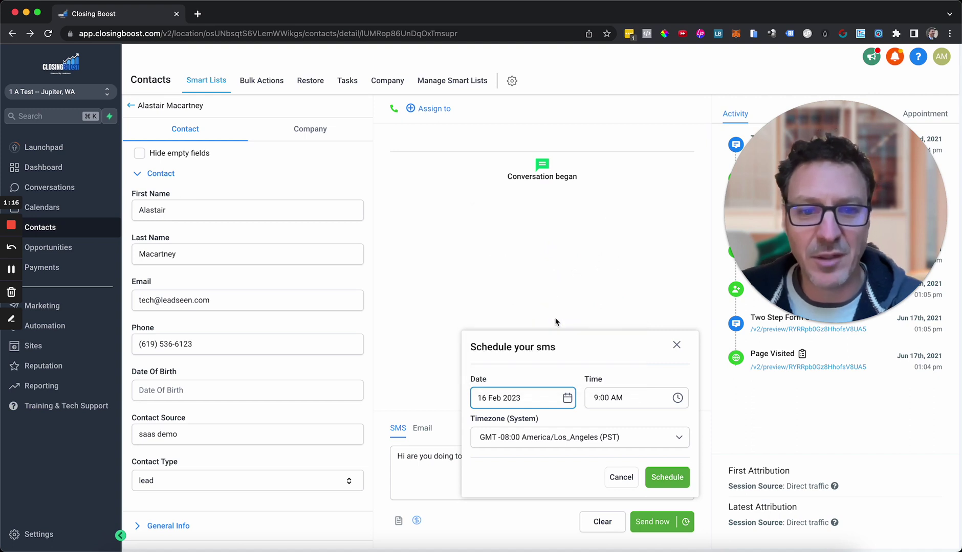
{"action": "left_click", "coordinate": [616, 399]}
{"action": "scroll", "coordinate": [608, 361], "scroll_direction": "down", "scroll_amount": 3}
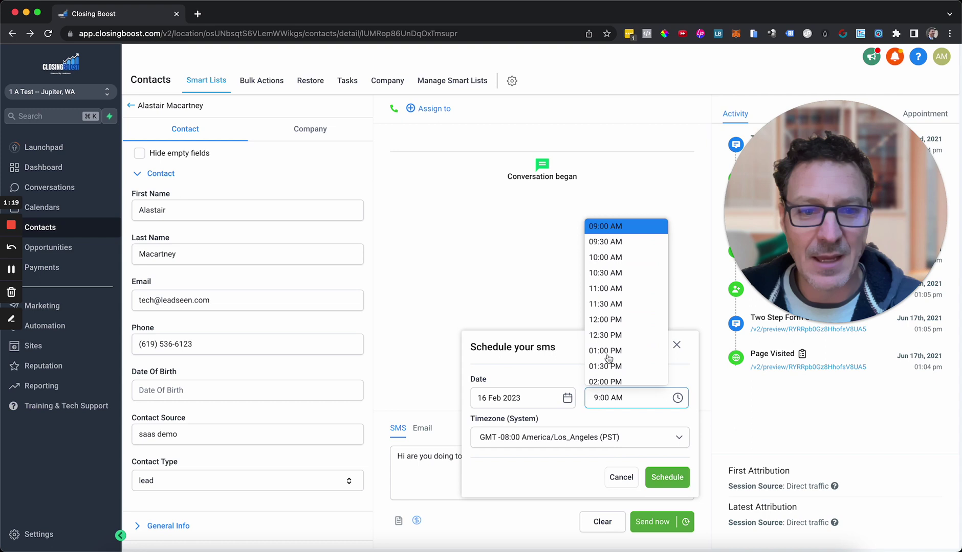
{"action": "left_click", "coordinate": [608, 361]}
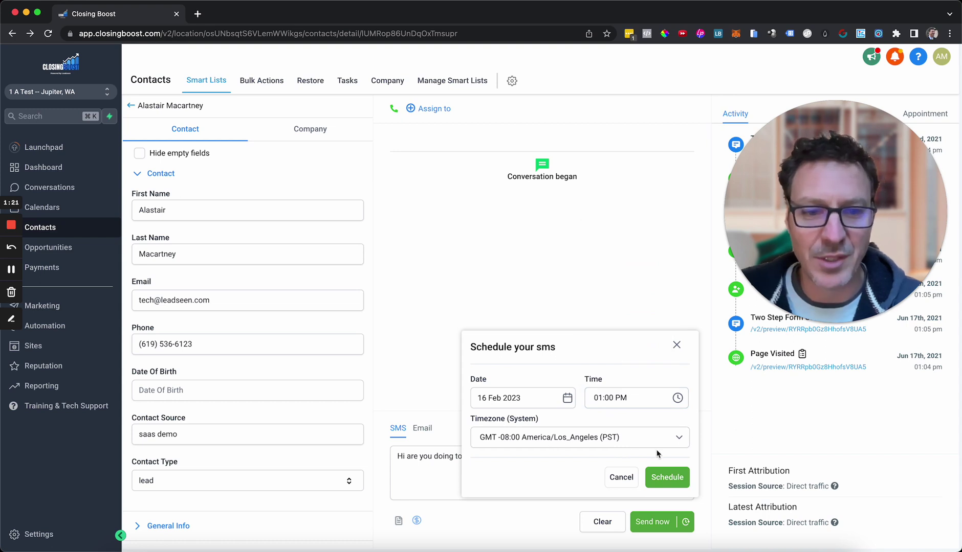
{"action": "left_click", "coordinate": [666, 478]}
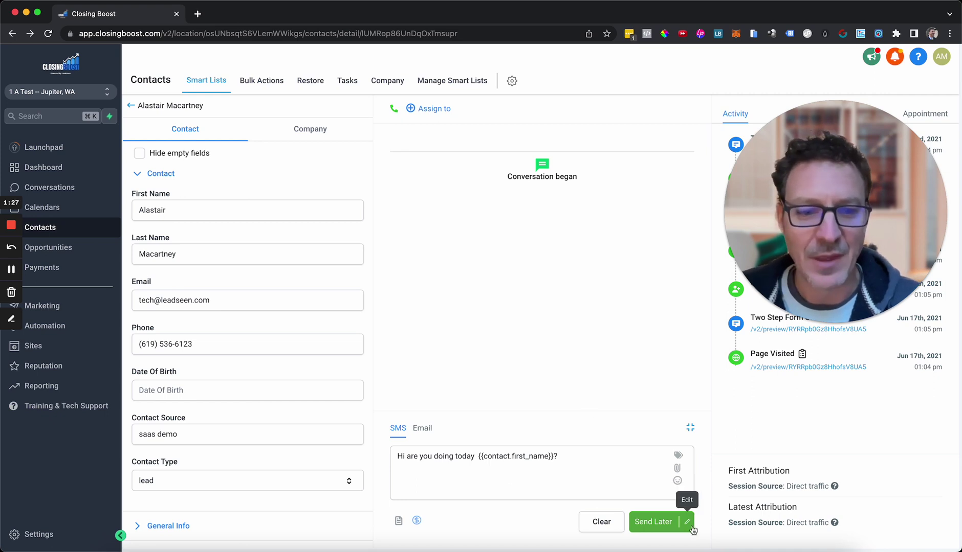
Step: Queue the SMS with Send Later and review it in the Message Details dialog
{"action": "left_click", "coordinate": [654, 522]}
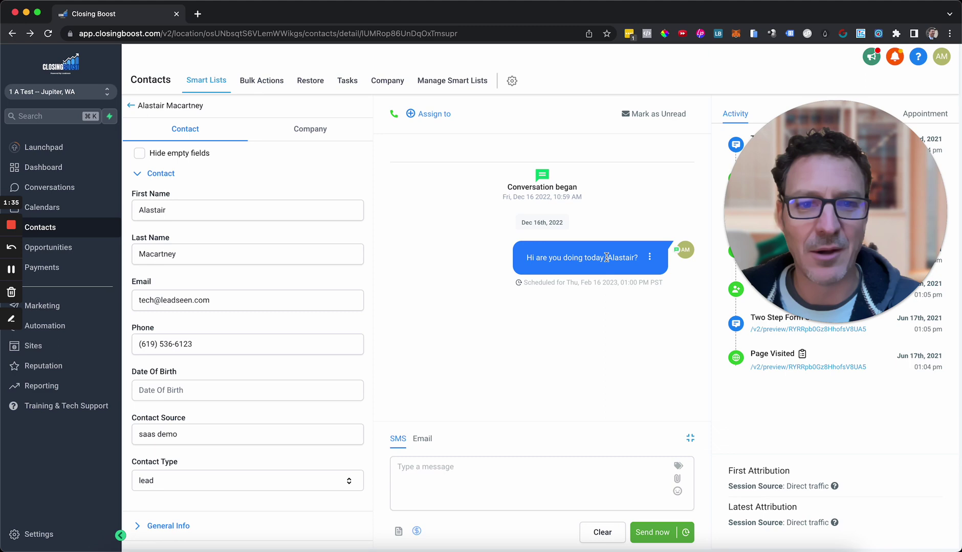
{"action": "left_click", "coordinate": [650, 258]}
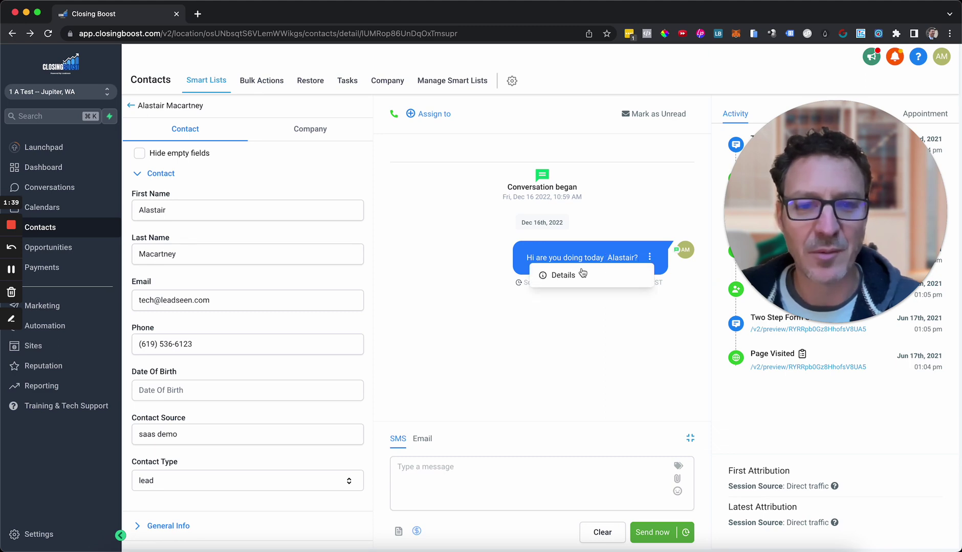
{"action": "left_click", "coordinate": [563, 276]}
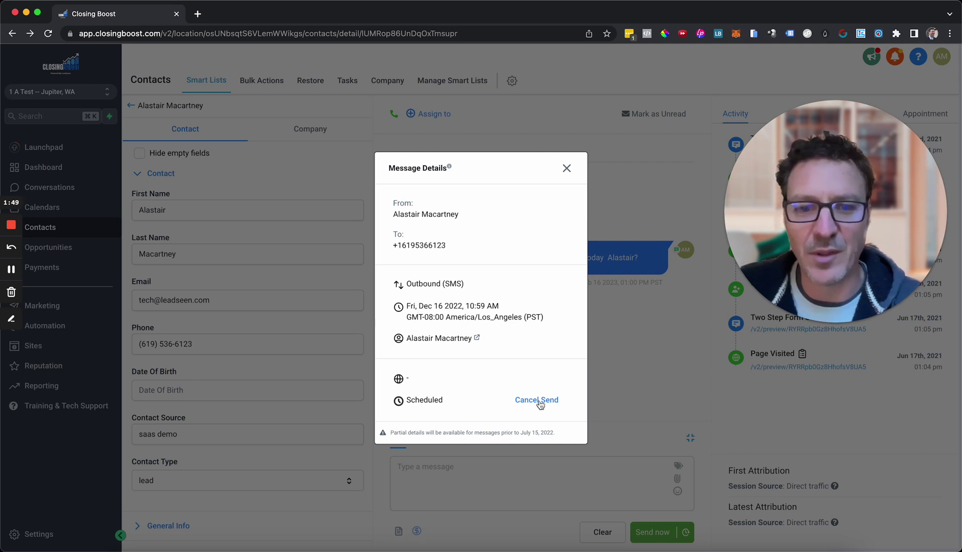
{"action": "left_click", "coordinate": [566, 168]}
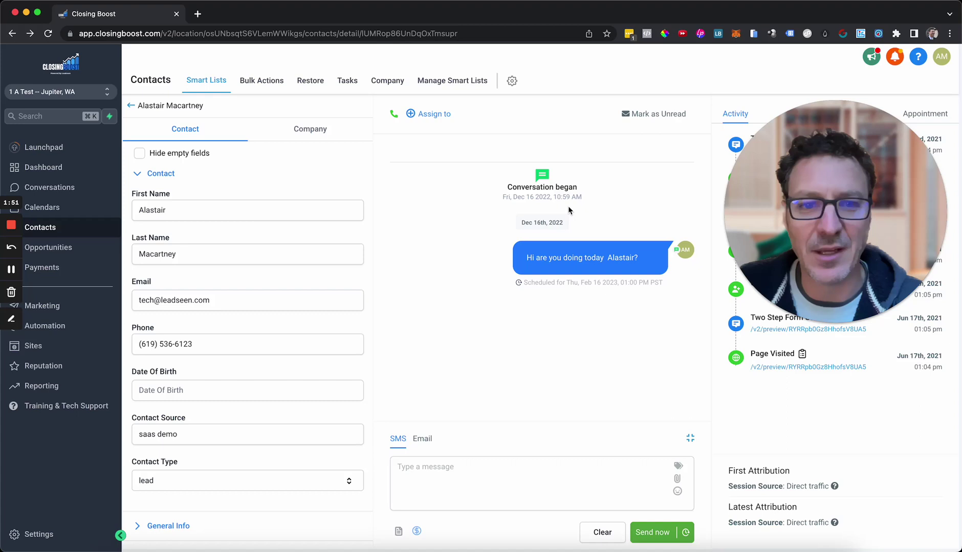
Step: Highlight the scheduled time Thu, Feb 16 2023, 01:00 PM PST in the thread
{"action": "left_click_drag", "start_coordinate": [523, 286], "coordinate": [643, 289]}
{"action": "left_click", "coordinate": [641, 321]}
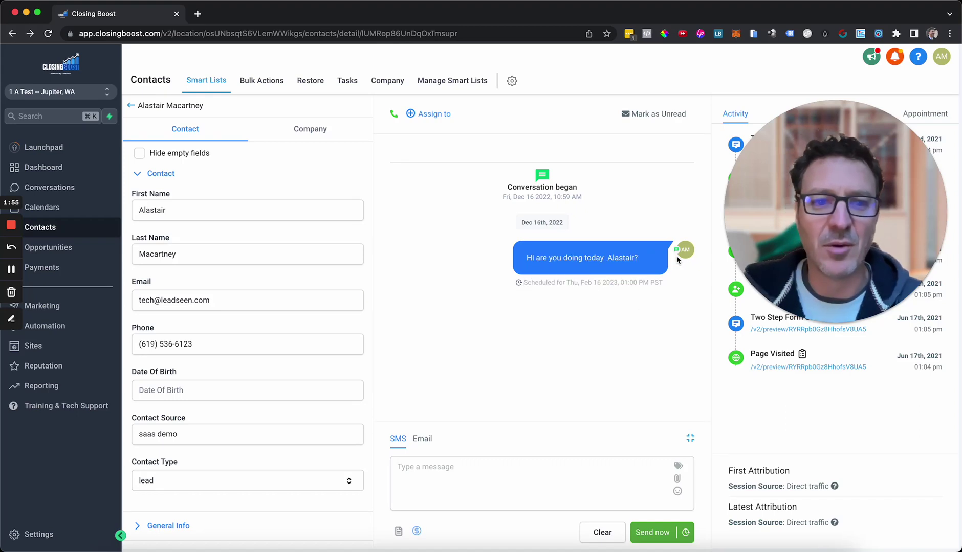
{"action": "mouse_move", "coordinate": [646, 260]}
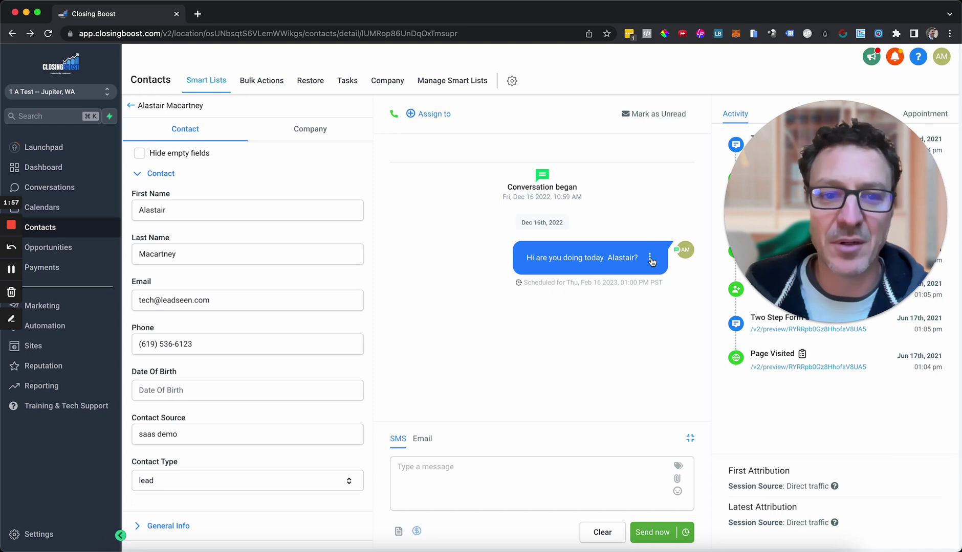
Step: Cancel the scheduled greeting's send from its Details view and confirm with Yes
{"action": "left_click", "coordinate": [650, 258]}
{"action": "left_click", "coordinate": [570, 276]}
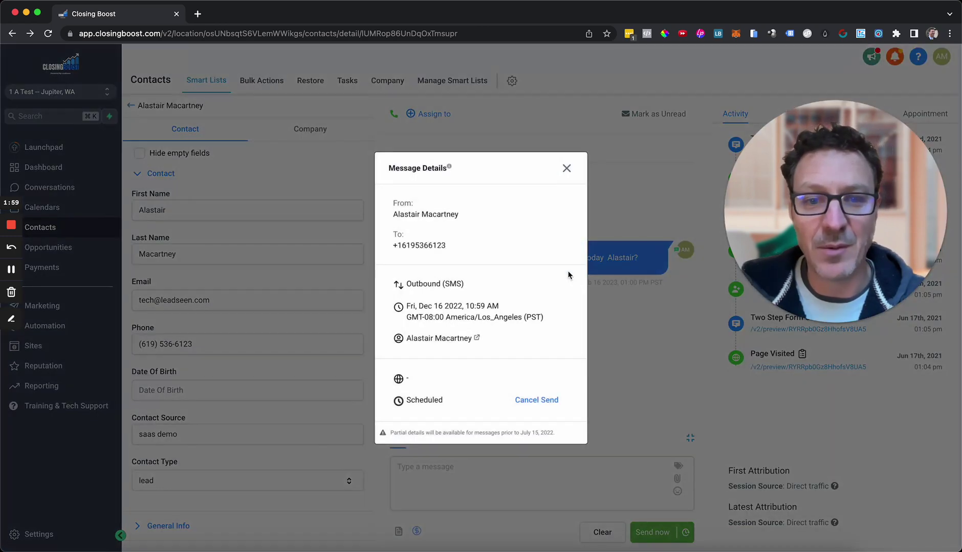
{"action": "left_click", "coordinate": [542, 400]}
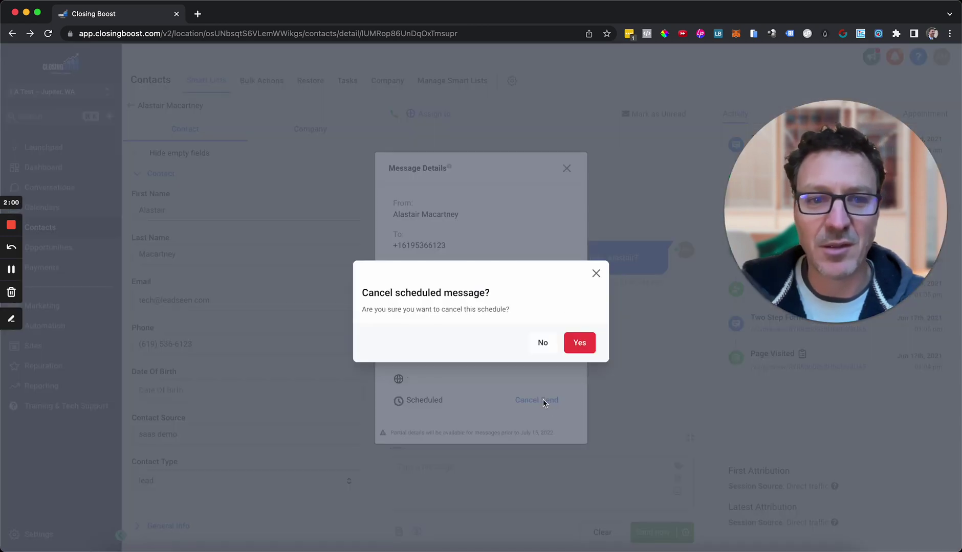
{"action": "left_click", "coordinate": [581, 345]}
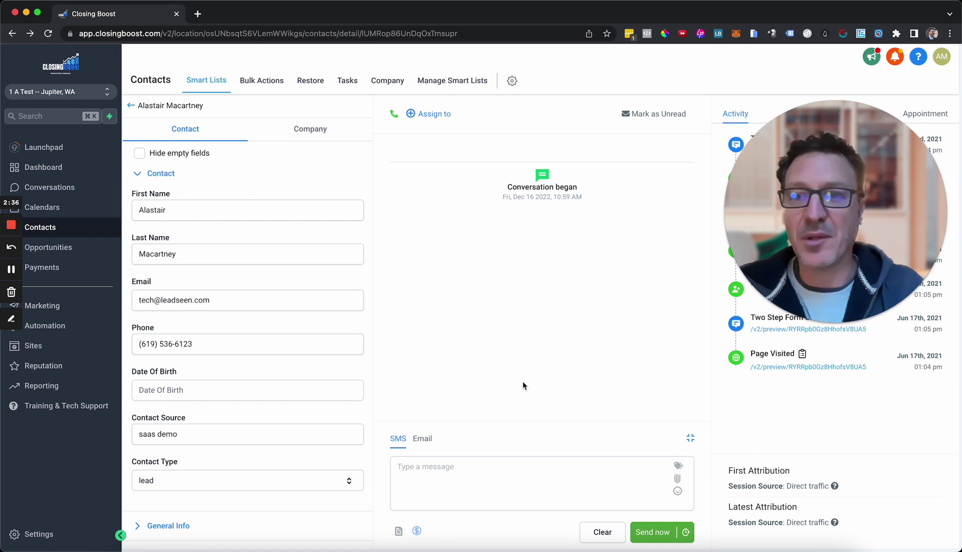
Step: Load theprofitpact.com in a new tab and close its free-course signup popup
{"action": "left_click", "coordinate": [198, 15]}
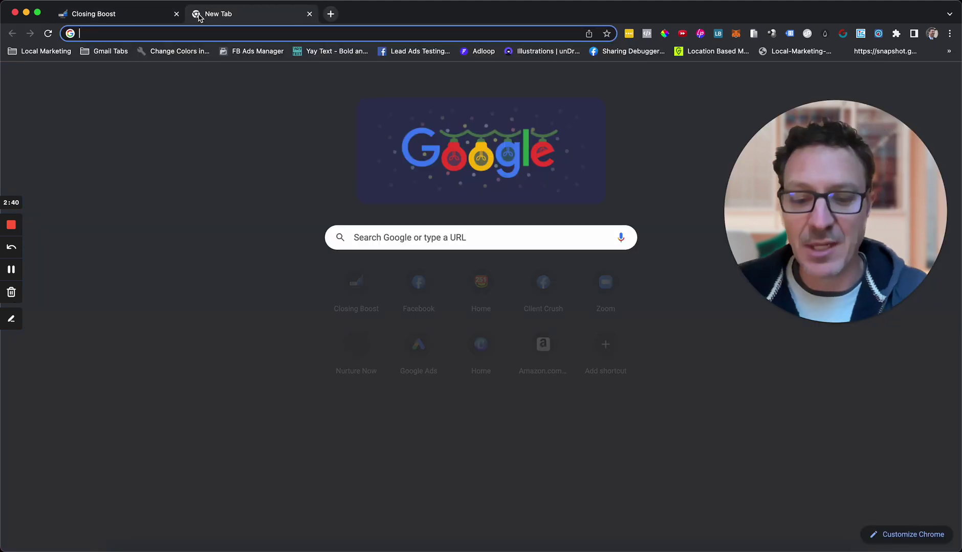
{"action": "type", "text": "the"}
{"action": "key", "text": "Return"}
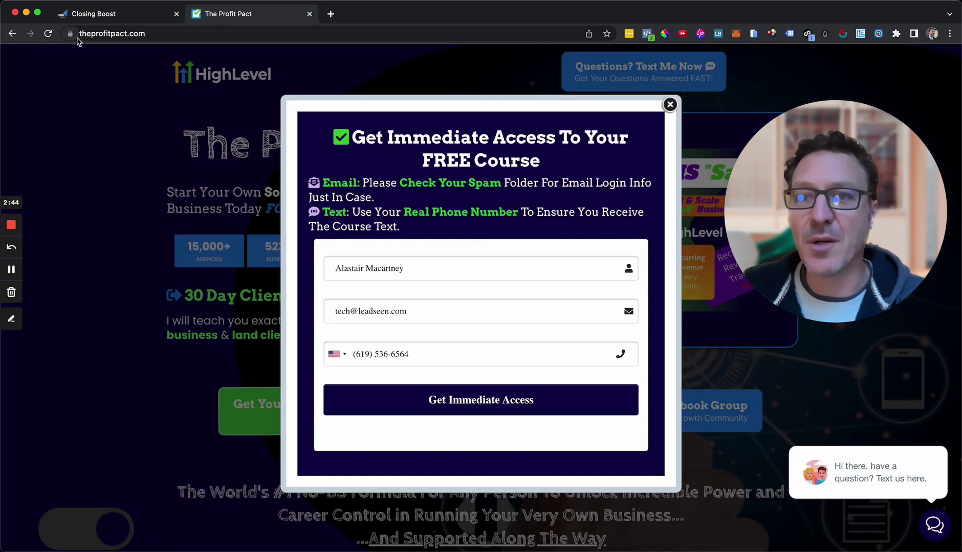
{"action": "left_click", "coordinate": [670, 105]}
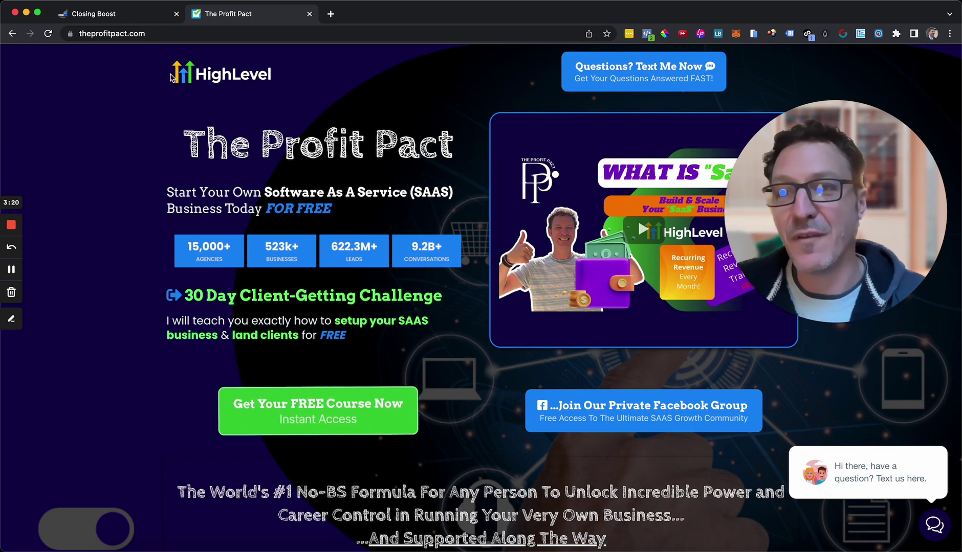
Step: Switch back to the Closing Boost contact page
{"action": "left_click", "coordinate": [144, 14]}
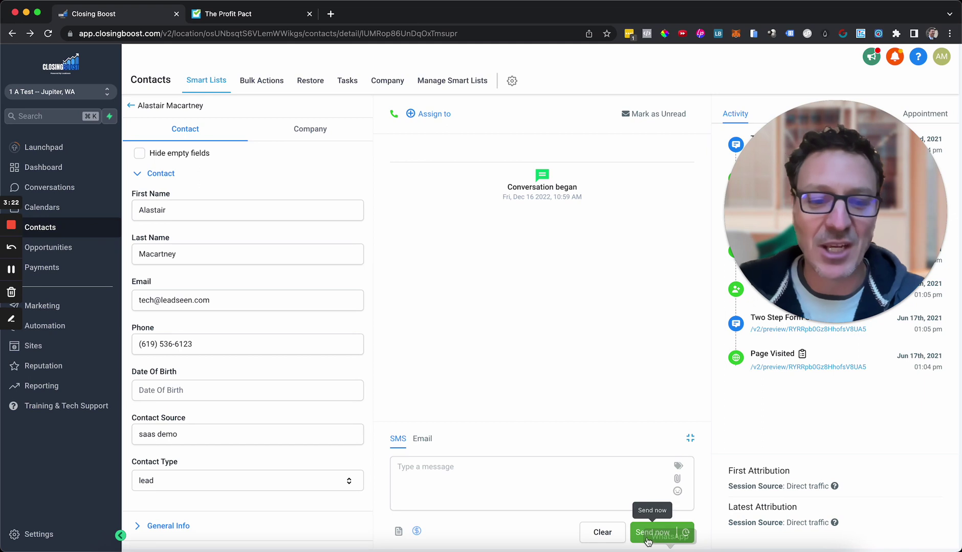